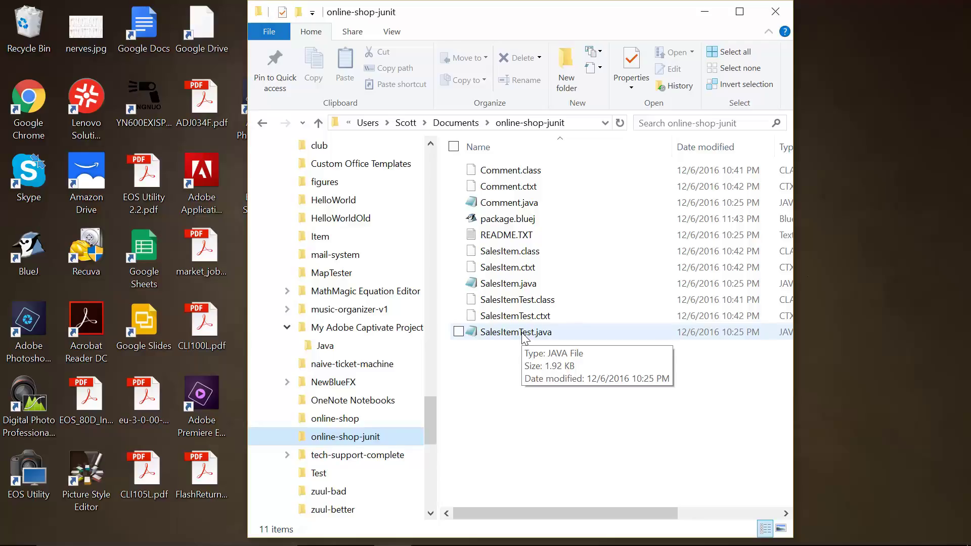
# Launch BlueJ with the online-shop-junit project from package.bluej and select the SalesItemTest class.
pyautogui.click(523, 334)
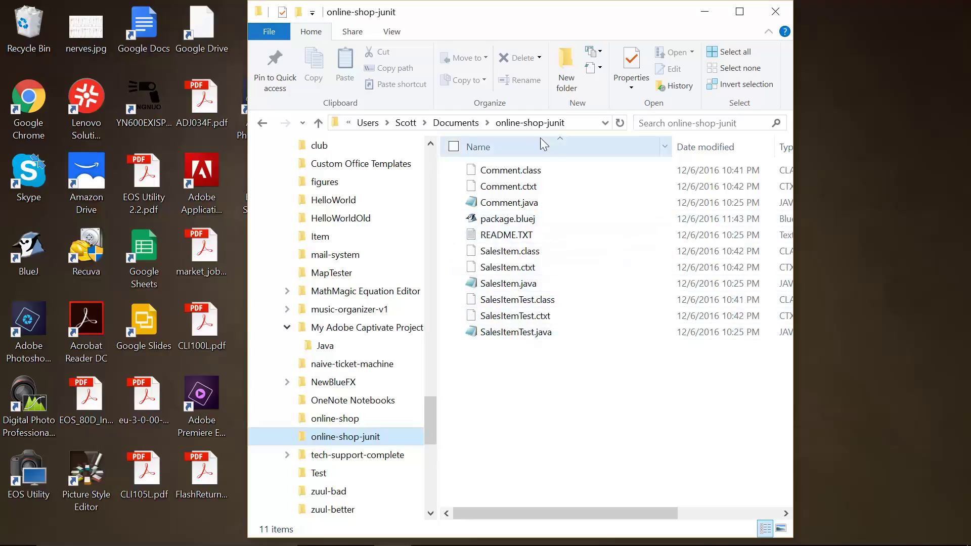
pyautogui.click(515, 219)
pyautogui.doubleClick(515, 219)
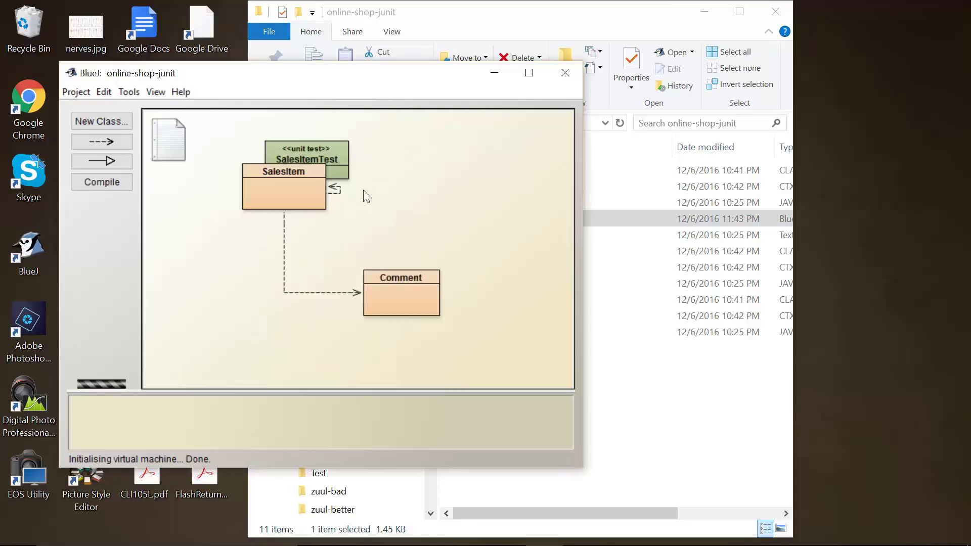
pyautogui.click(339, 156)
# Open the SalesItemTest class source in the BlueJ editor.
pyautogui.doubleClick(339, 155)
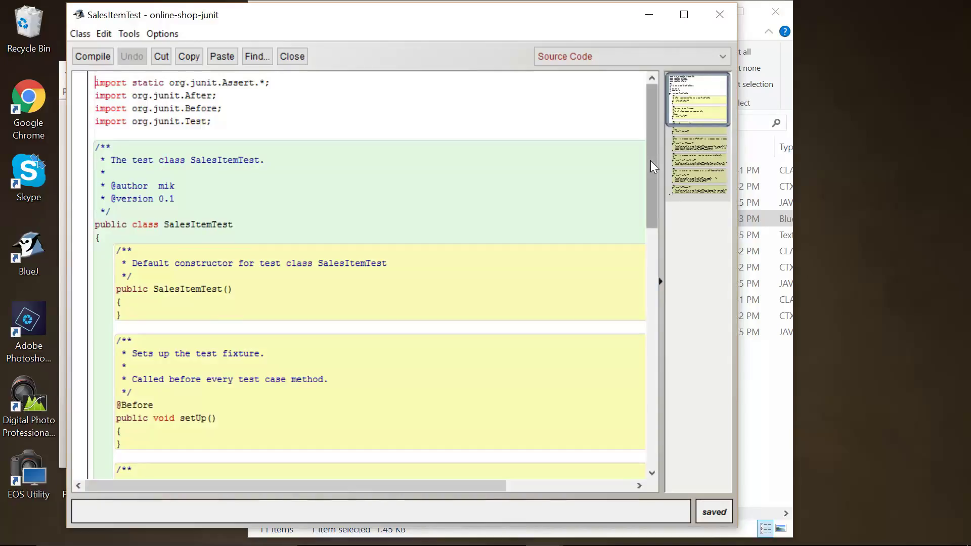
pyautogui.moveTo(650, 160); pyautogui.dragTo(671, 364)
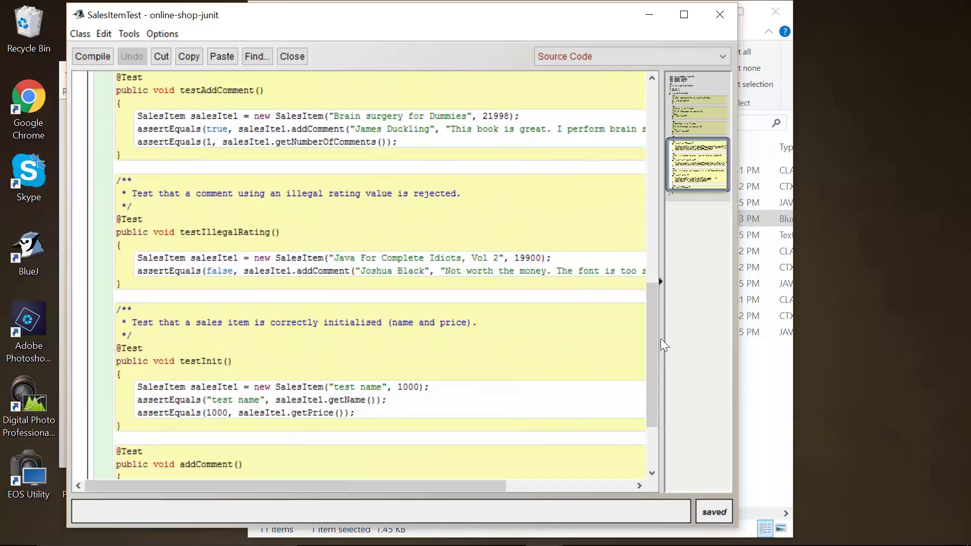
pyautogui.moveTo(653, 338); pyautogui.dragTo(653, 392)
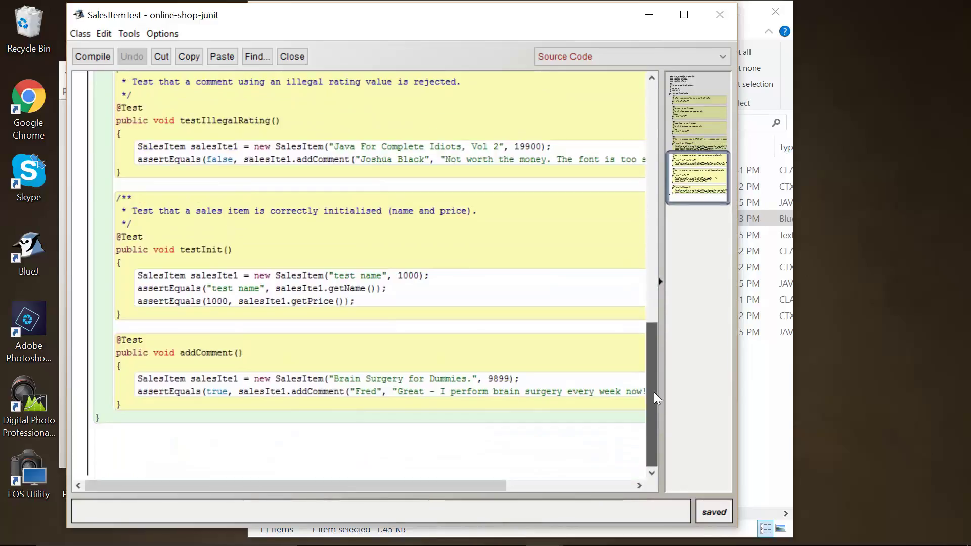